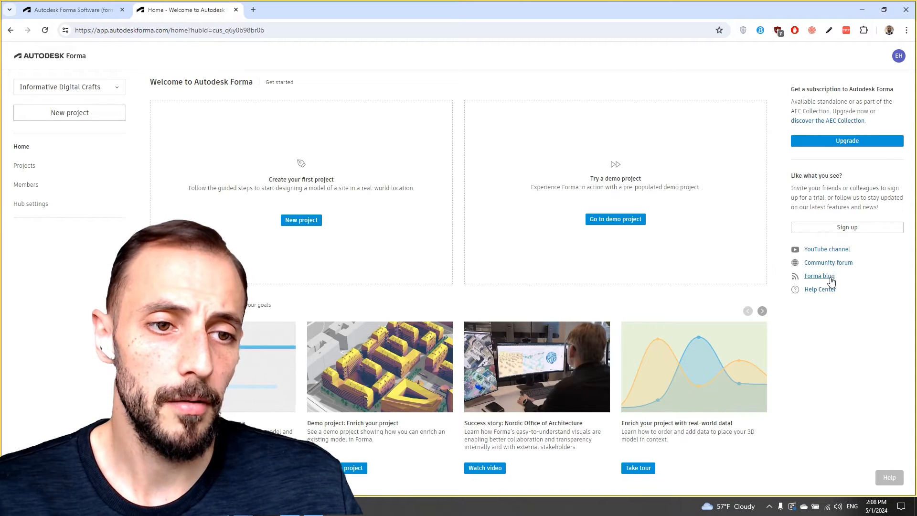
Step: Start a new project and locate its site by searching for "izmir, guzelyali", choosing Sahil Park Güzelyalı İzmir
left_click(302, 222)
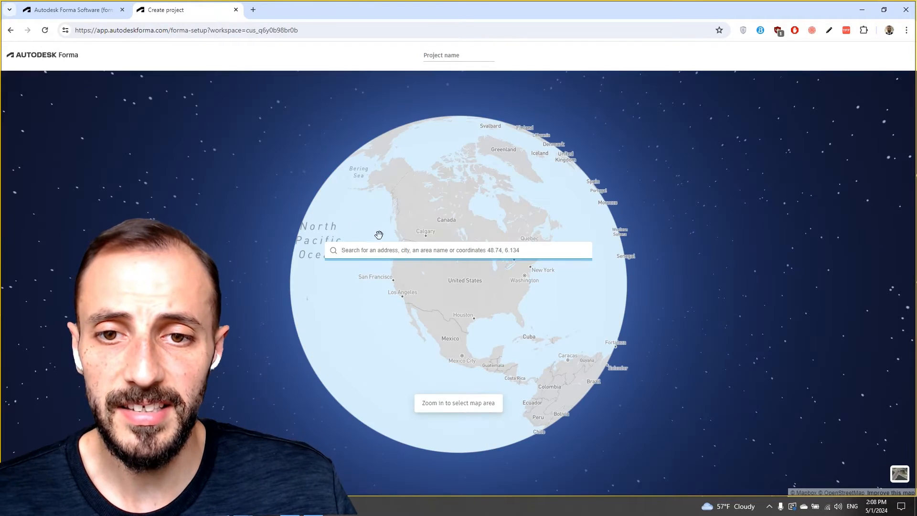
left_click_drag(485, 297, 446, 300)
scroll(444, 276, "up", 3)
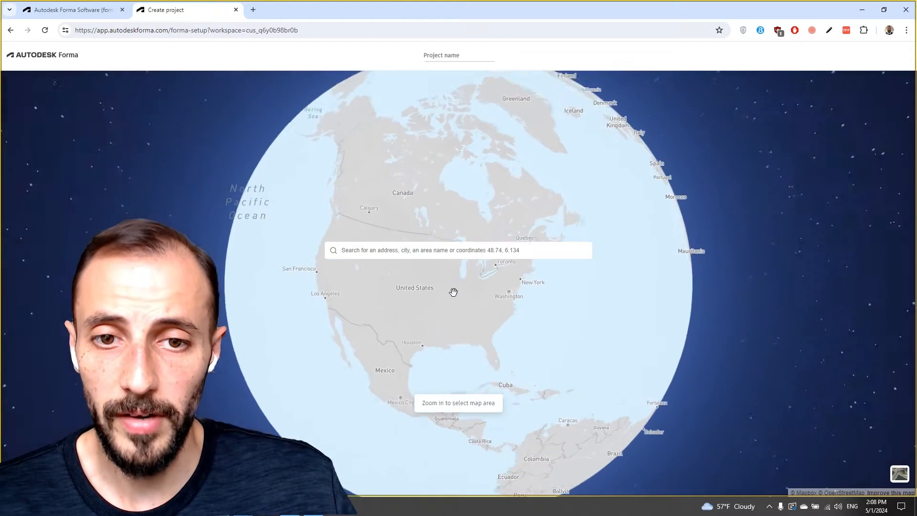
left_click(433, 252)
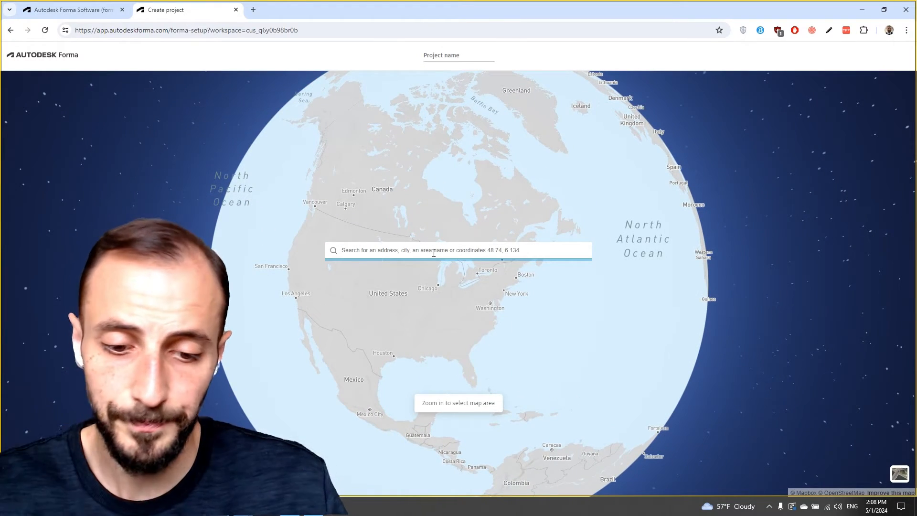
type("l")
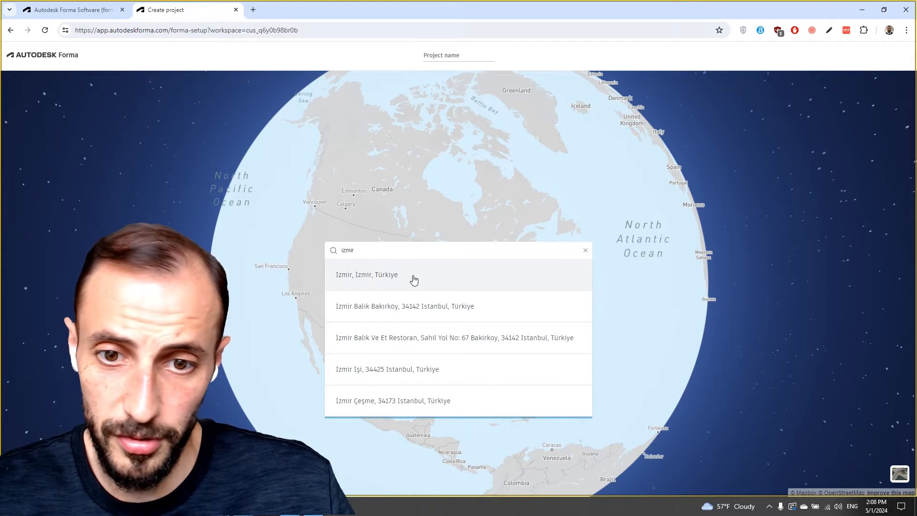
type("zmir")
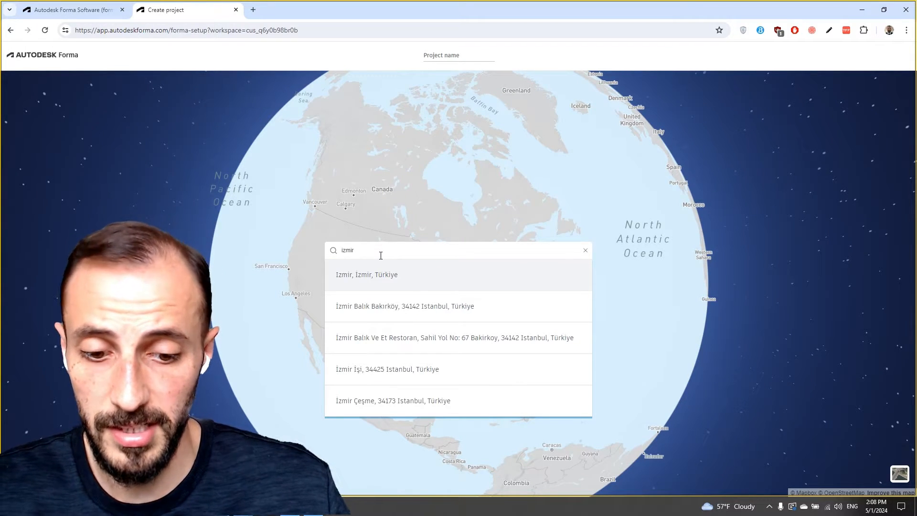
type(", guzelyali")
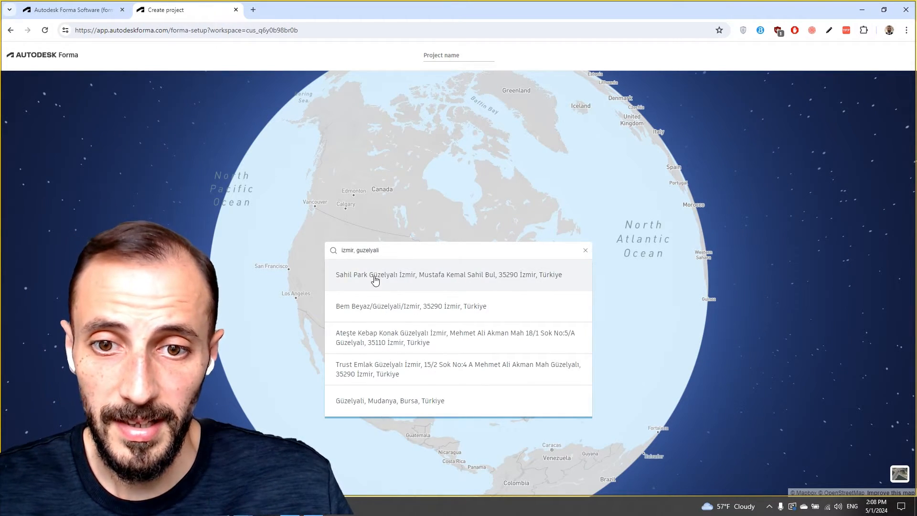
left_click(375, 280)
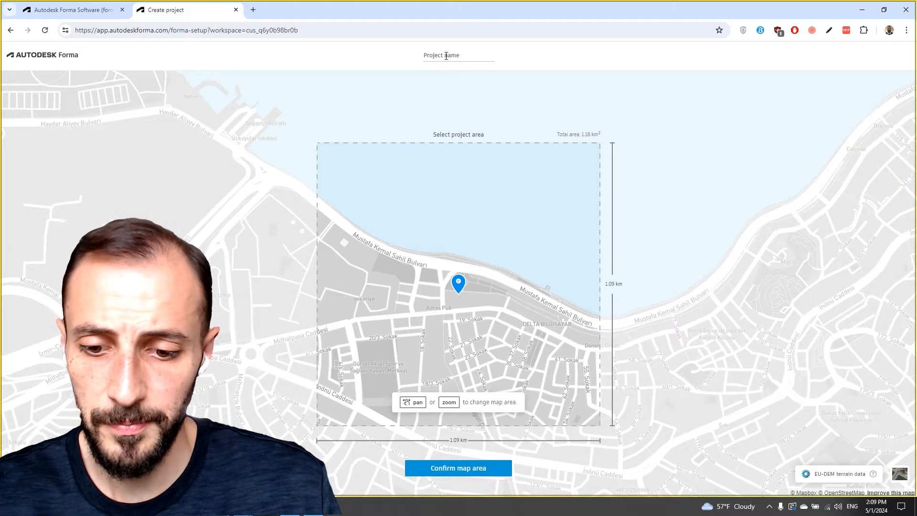
Step: Name the project "Design_1 for Guzelyali"
type("Pro")
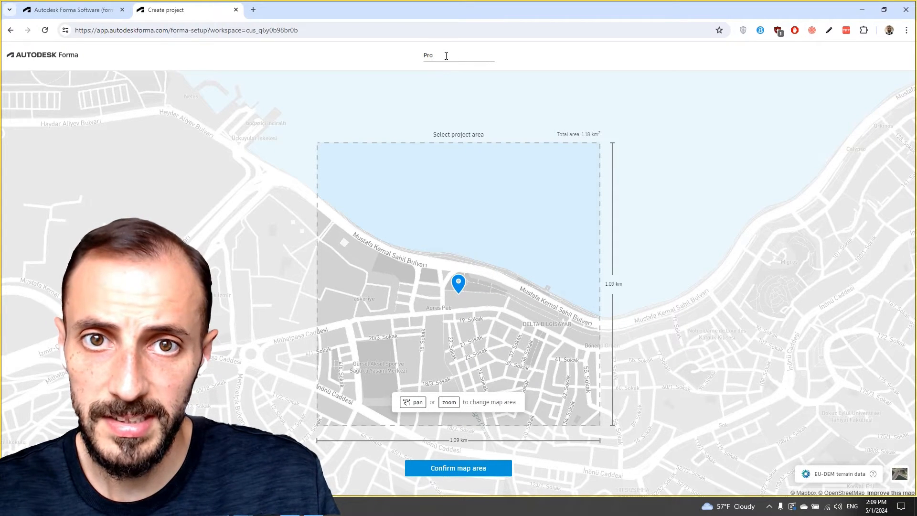
key("BackSpace")
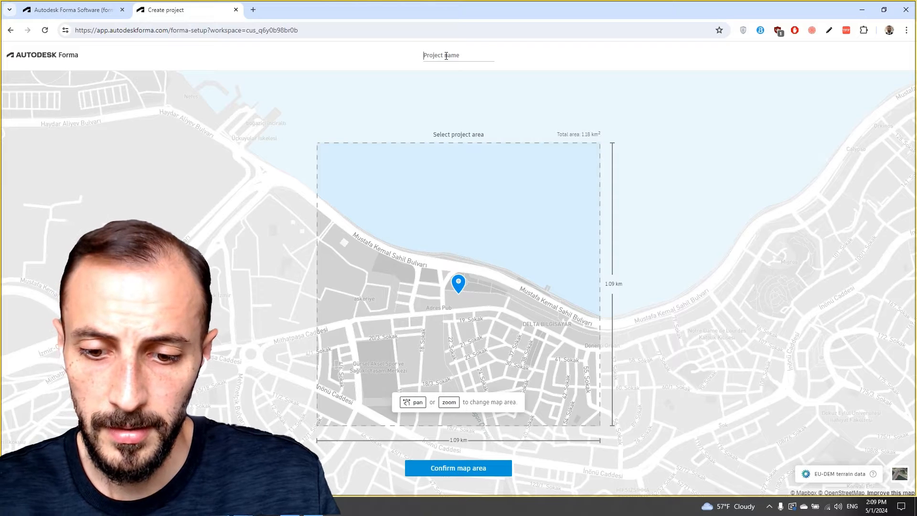
type("Design_")
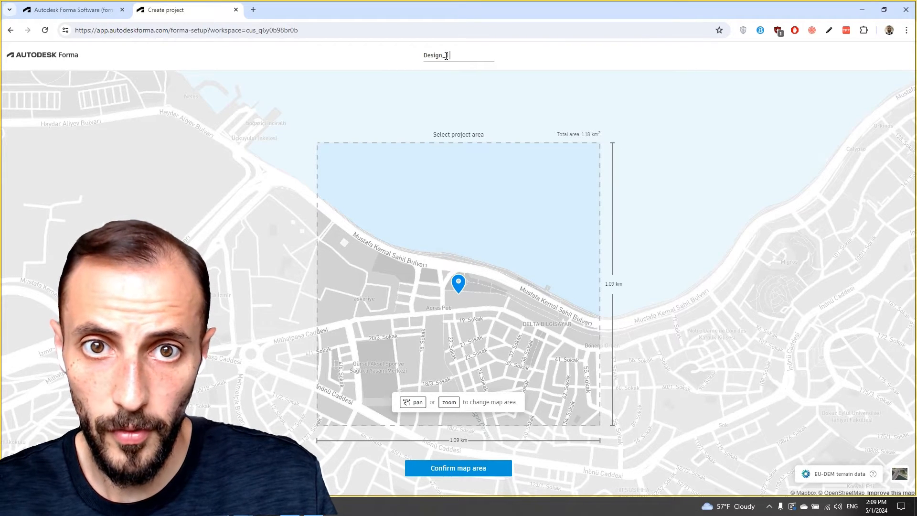
type("1 for Guzelyali")
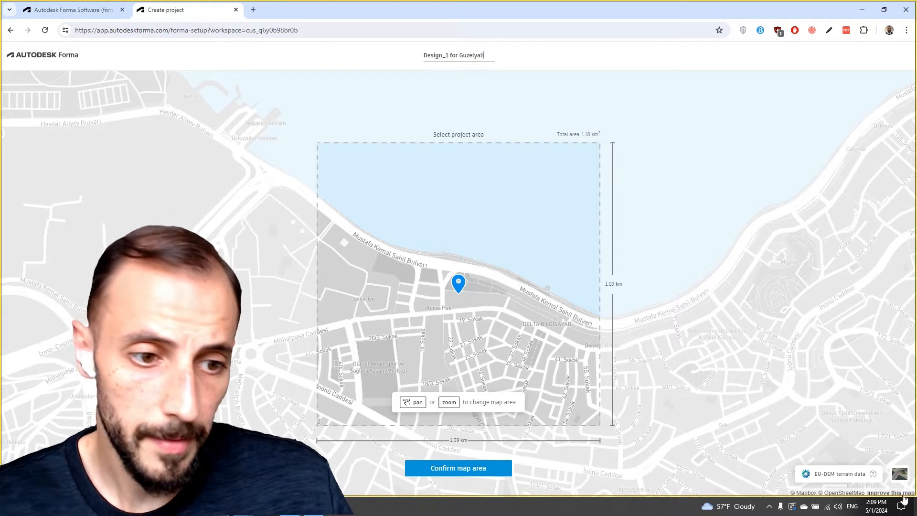
Step: Shift the project area around the Güzelyalı pin and switch the map to satellite imagery
left_click_drag(471, 313, 496, 316)
scroll(471, 317, "down", 1)
scroll(471, 316, "up", 1)
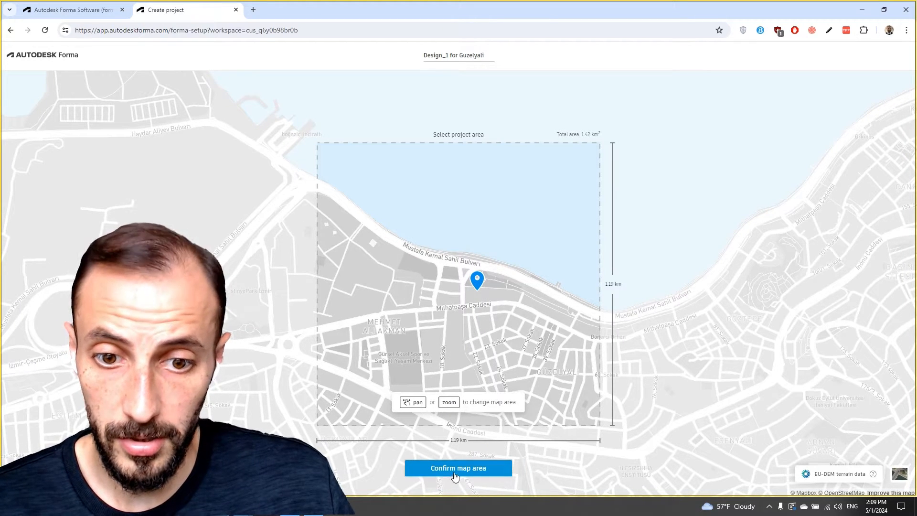
left_click(899, 477)
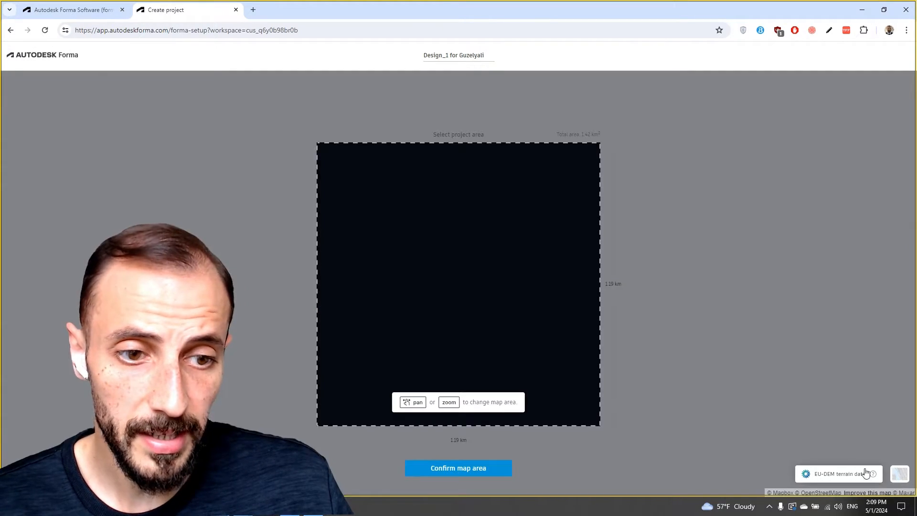
Step: Frame a project area of about 1.71 km² covering the Güzelyalı coast and its neighbourhood, and confirm it
left_click_drag(441, 304, 450, 270)
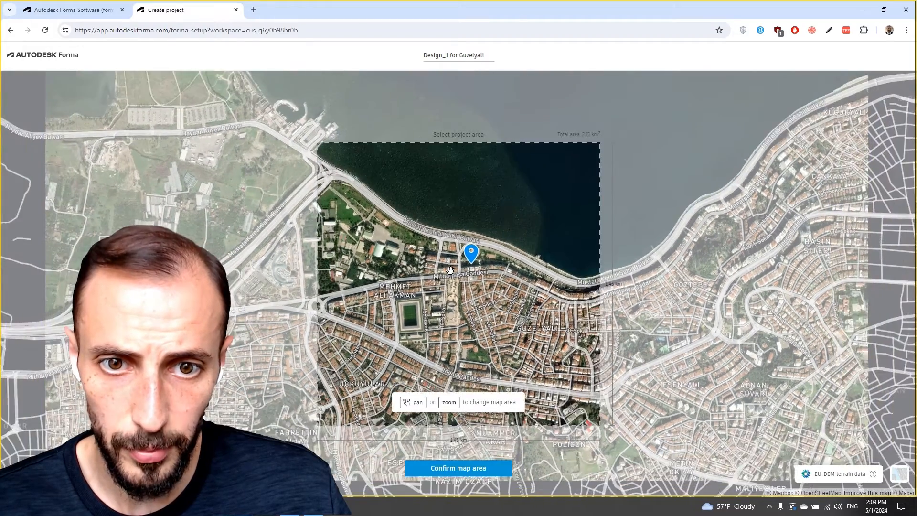
scroll(450, 270, "down", 5)
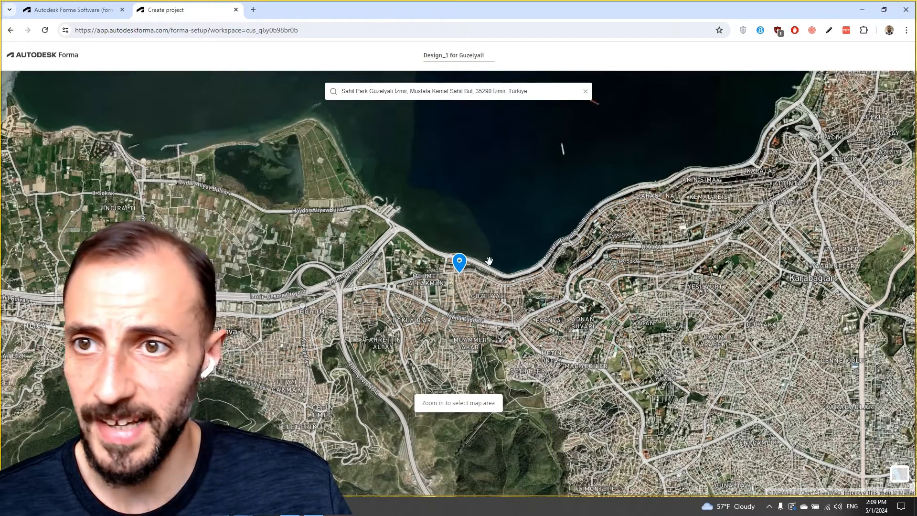
scroll(489, 261, "up", 3)
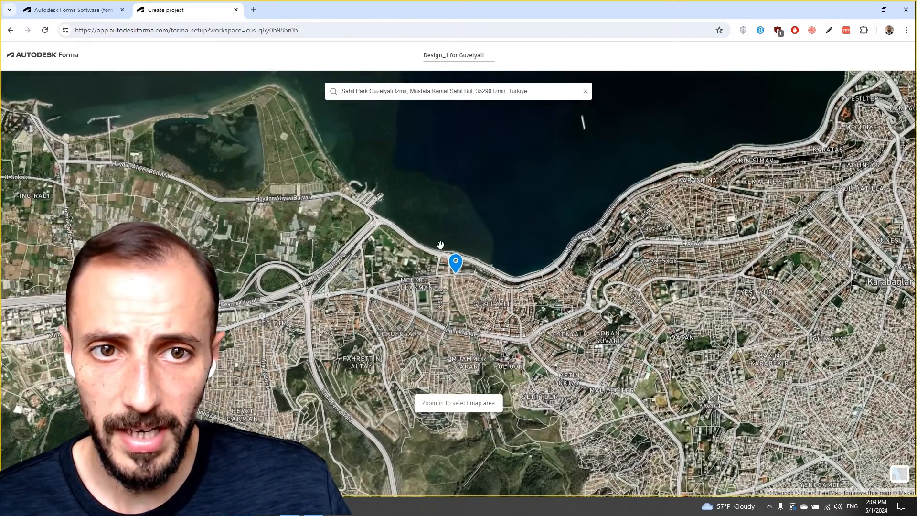
scroll(440, 245, "up", 2)
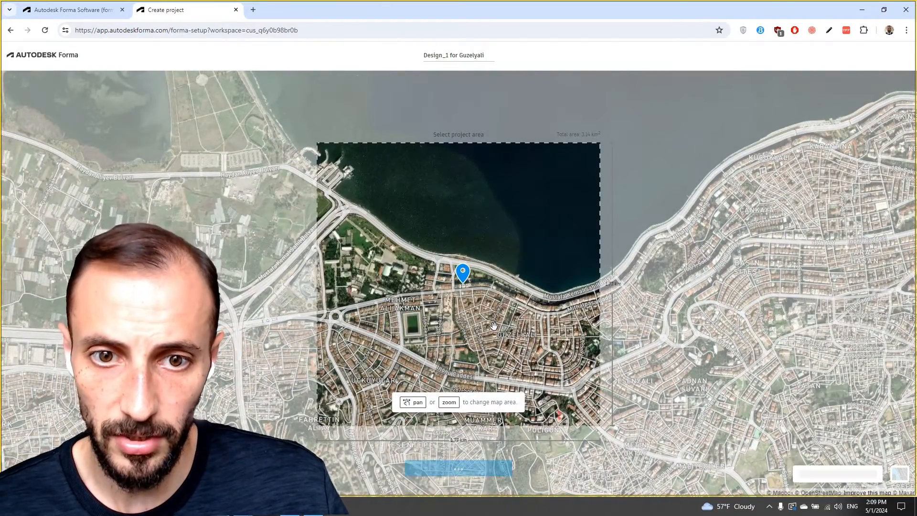
scroll(492, 329, "up", 1)
scroll(494, 327, "up", 2)
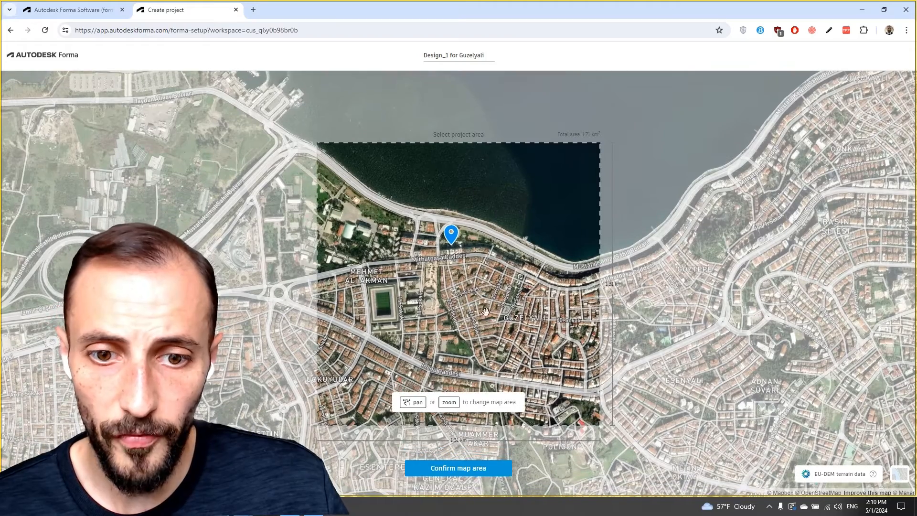
left_click(466, 473)
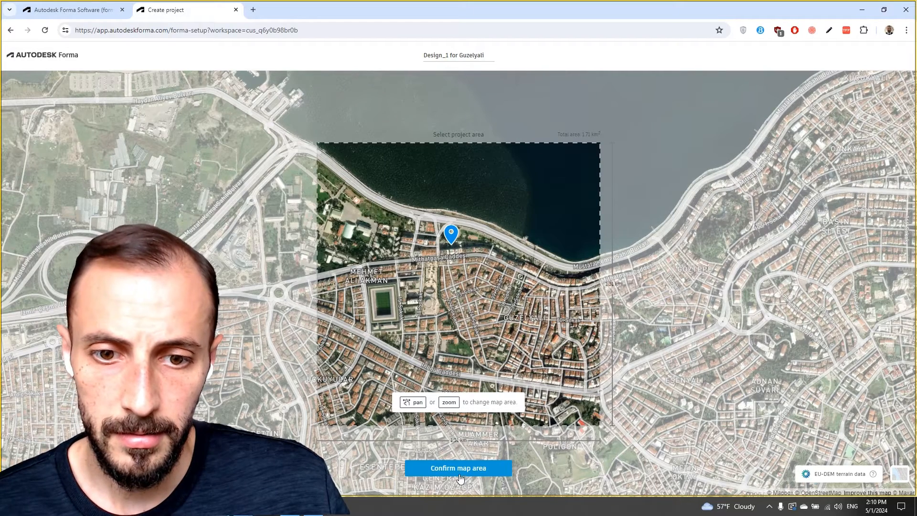
left_click(460, 470)
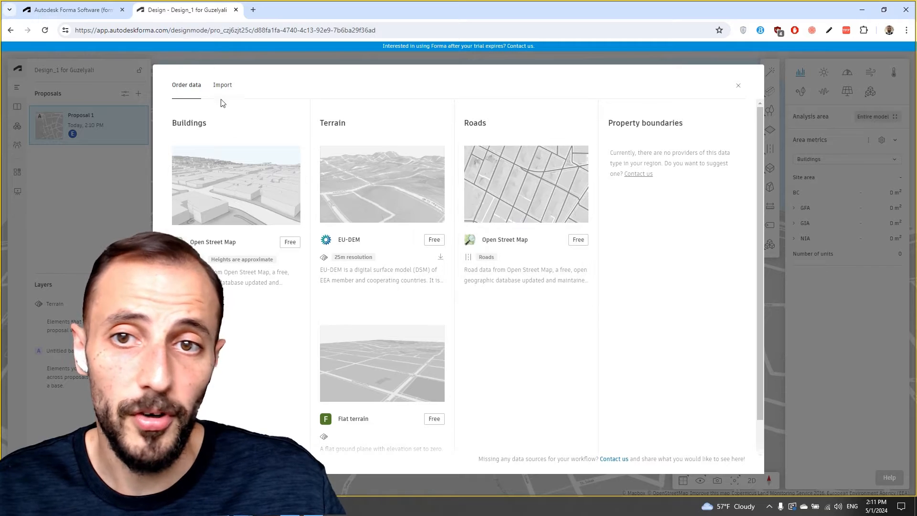
Step: Check the file import options, and order the free Open Street Map buildings data for the project area
left_click(222, 86)
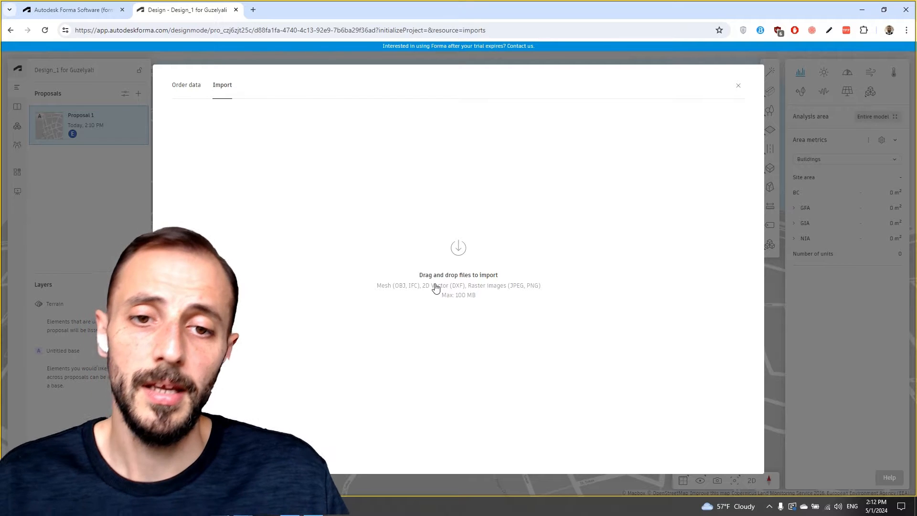
left_click(178, 86)
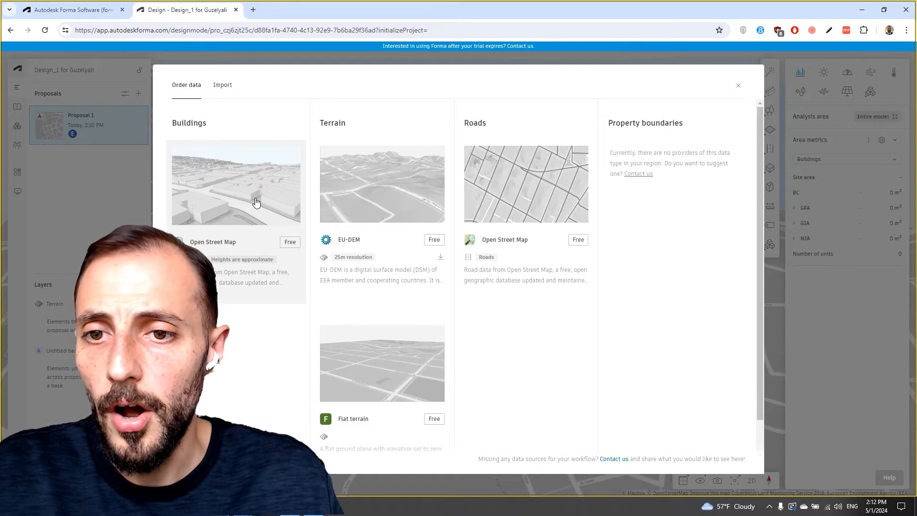
left_click(256, 203)
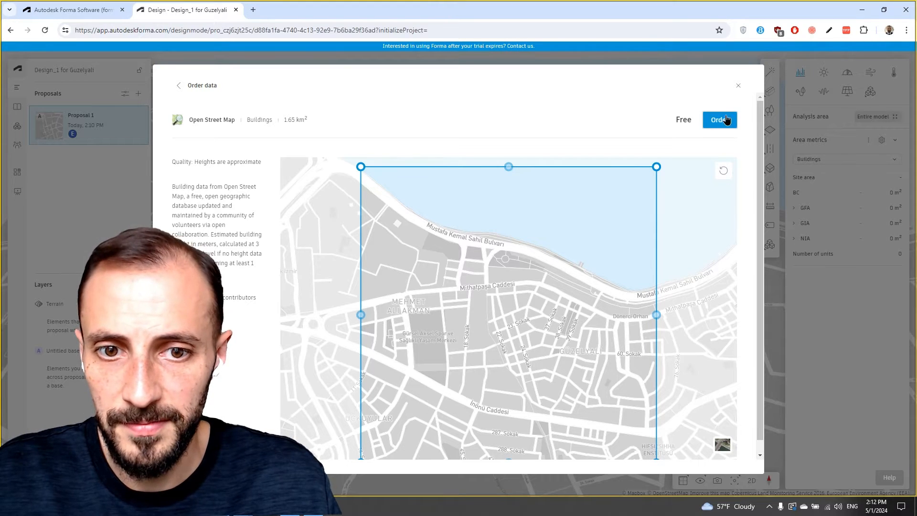
left_click(725, 119)
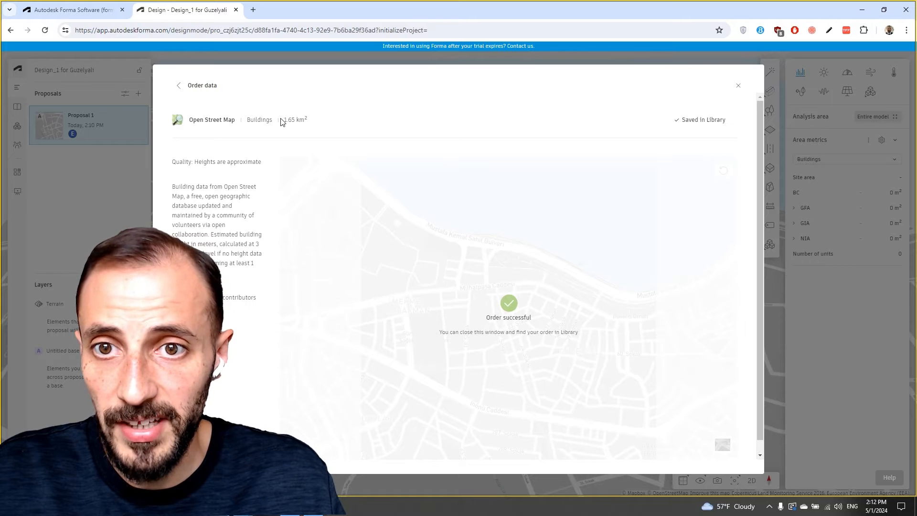
Step: Order the free EU-DEM terrain data at 25m resolution for the project area
left_click(179, 86)
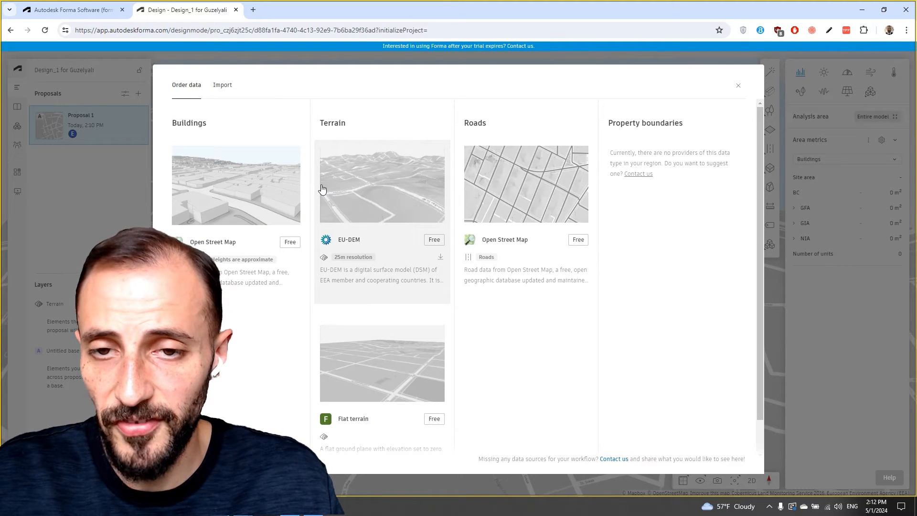
left_click(365, 198)
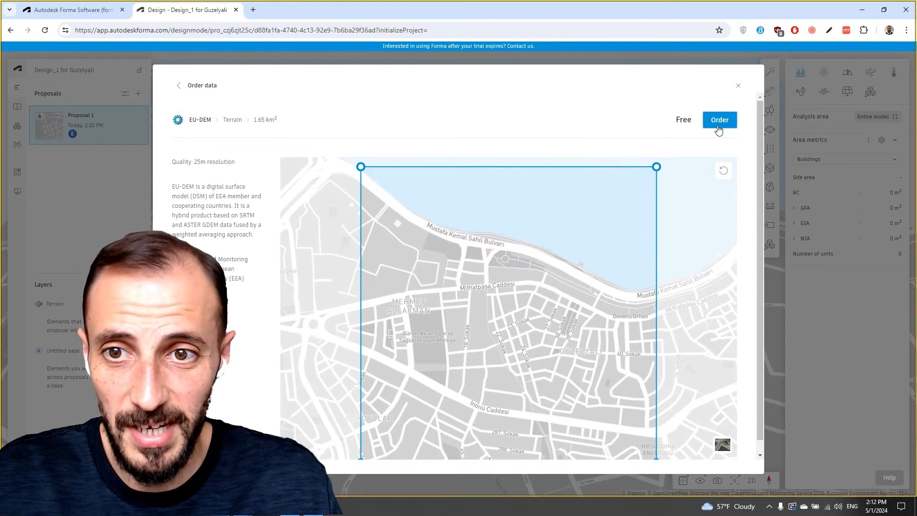
left_click(719, 120)
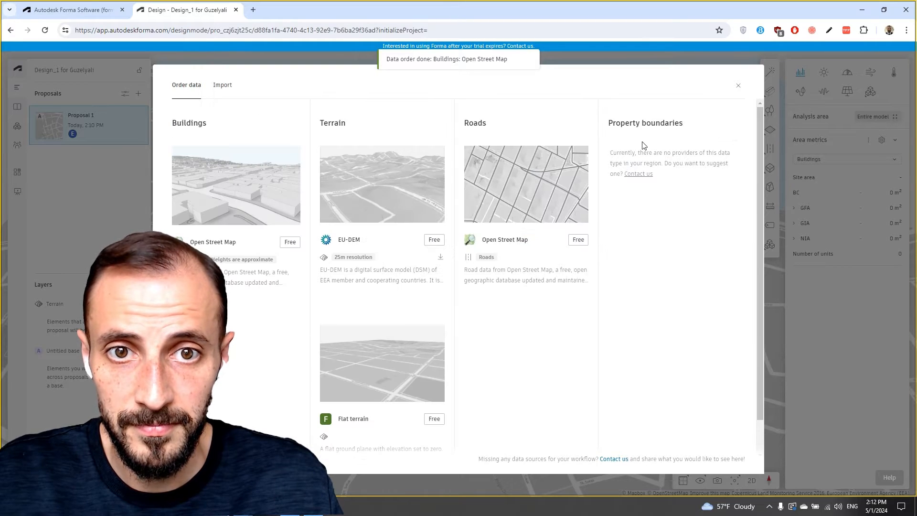
Step: Order the free Open Street Map roads data for the project area and close the data ordering dialog
left_click(493, 193)
left_click(725, 119)
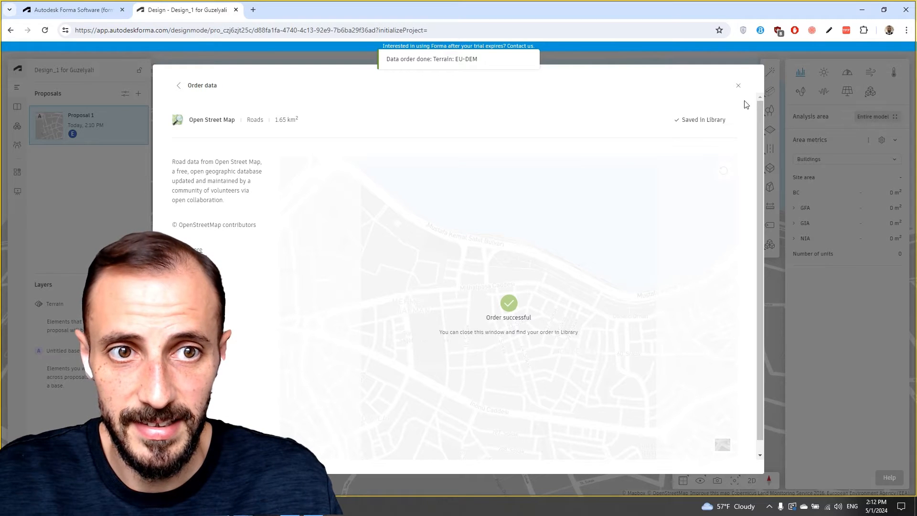
left_click(738, 86)
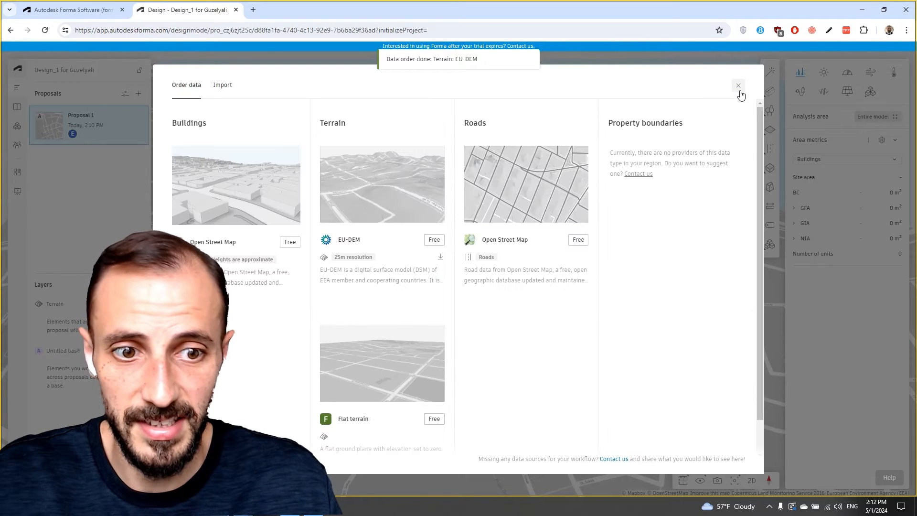
scroll(513, 262, "down", 1)
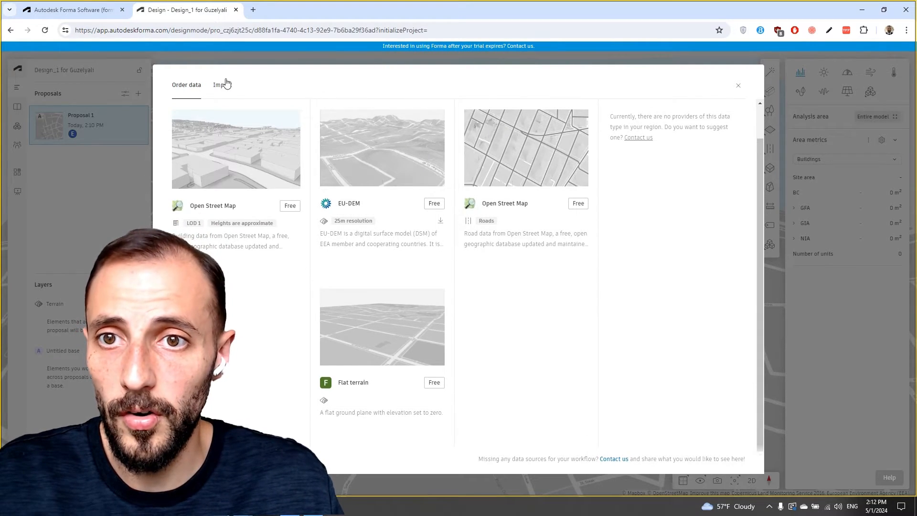
left_click(737, 87)
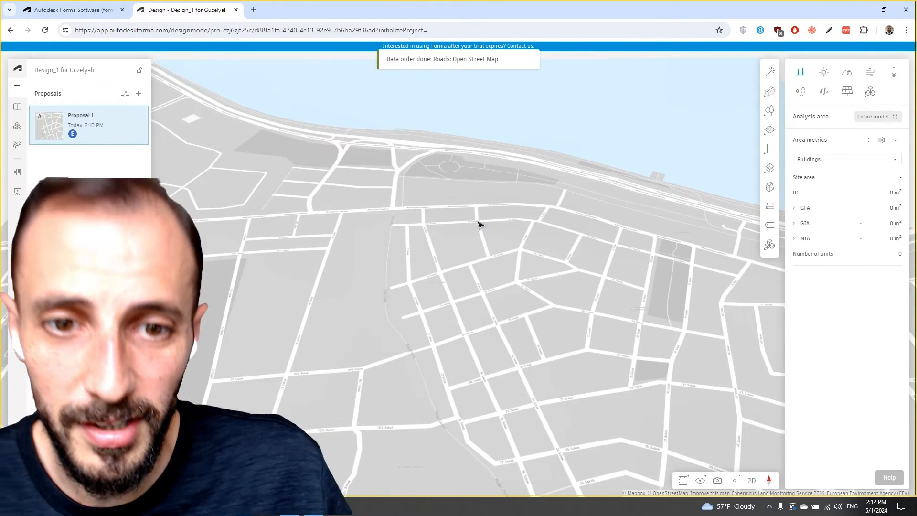
scroll(479, 224, "up", 3)
scroll(481, 239, "down", 5)
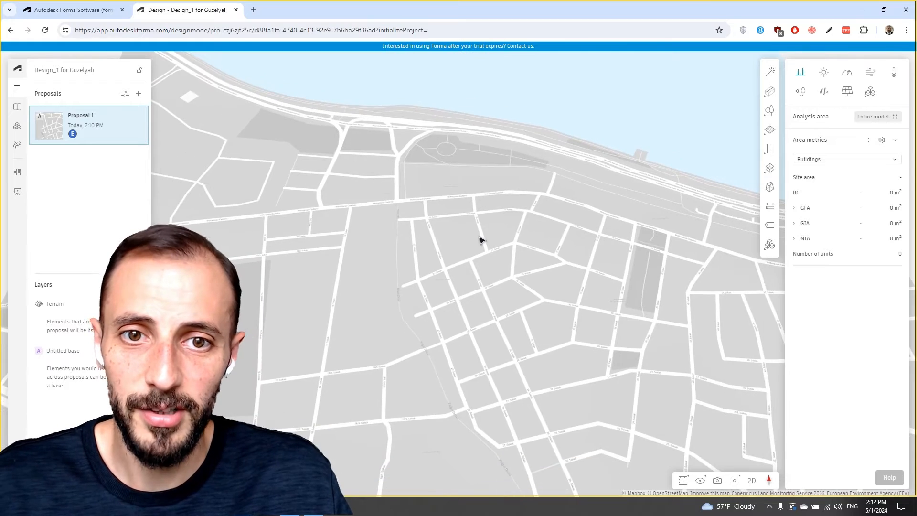
scroll(482, 216, "up", 3)
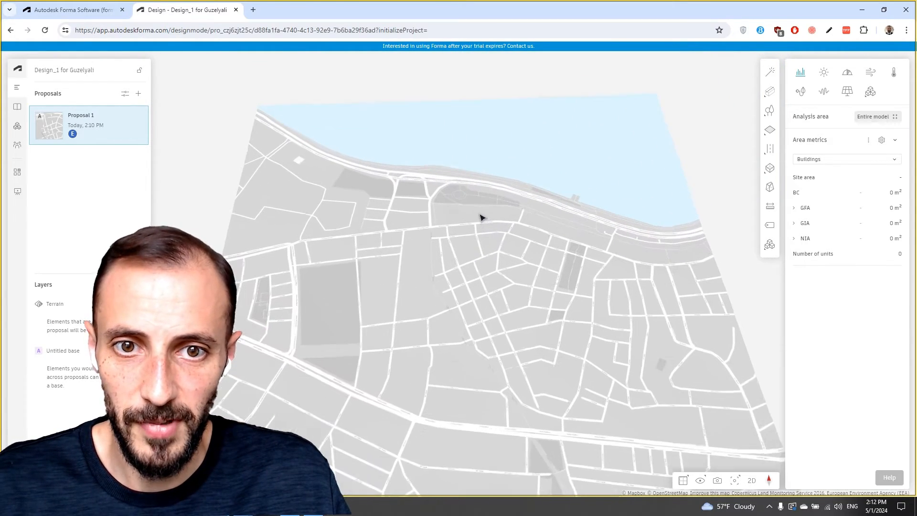
mouse_move(680, 374)
right_mouse_down()
mouse_move(668, 372)
mouse_move(666, 354)
mouse_move(676, 366)
right_mouse_up()
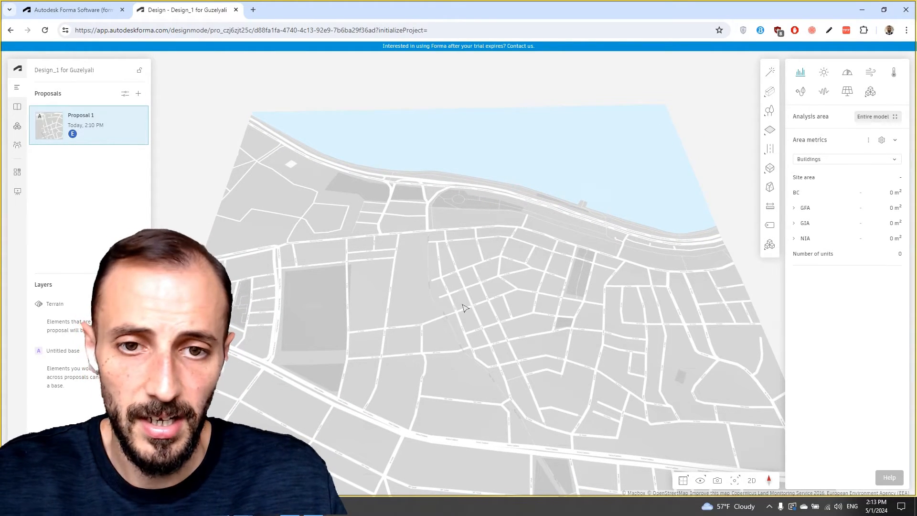
mouse_move(463, 307)
right_mouse_down()
mouse_move(459, 299)
mouse_move(458, 306)
right_mouse_up()
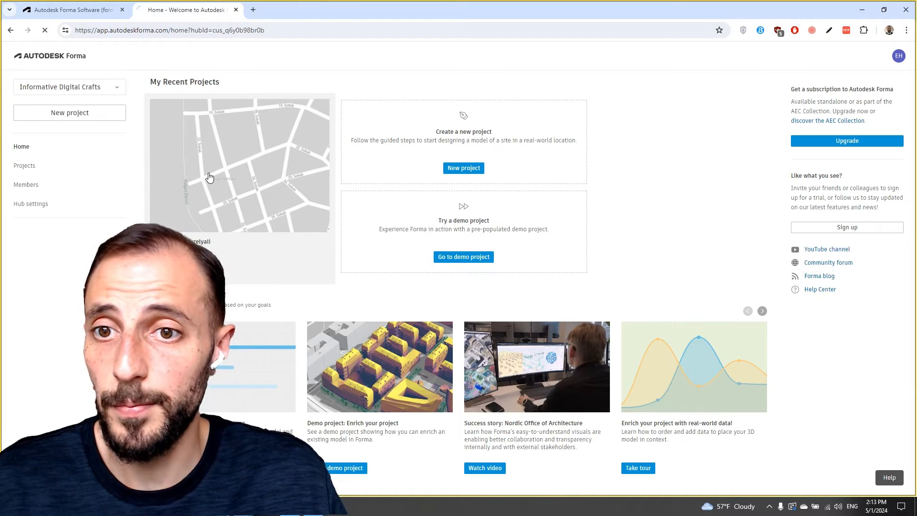
Step: Open the Guzelyali project and preview the ordered Open Street Map buildings from the project library
left_click(210, 176)
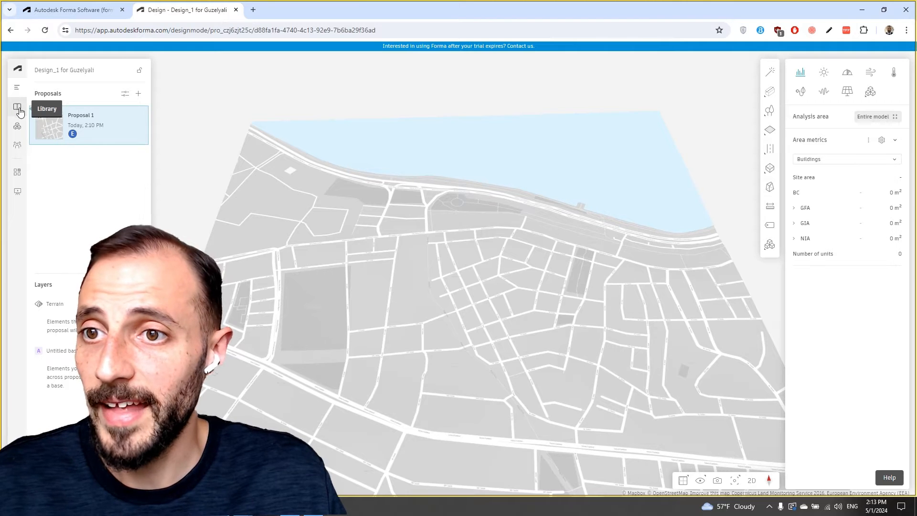
left_click(18, 109)
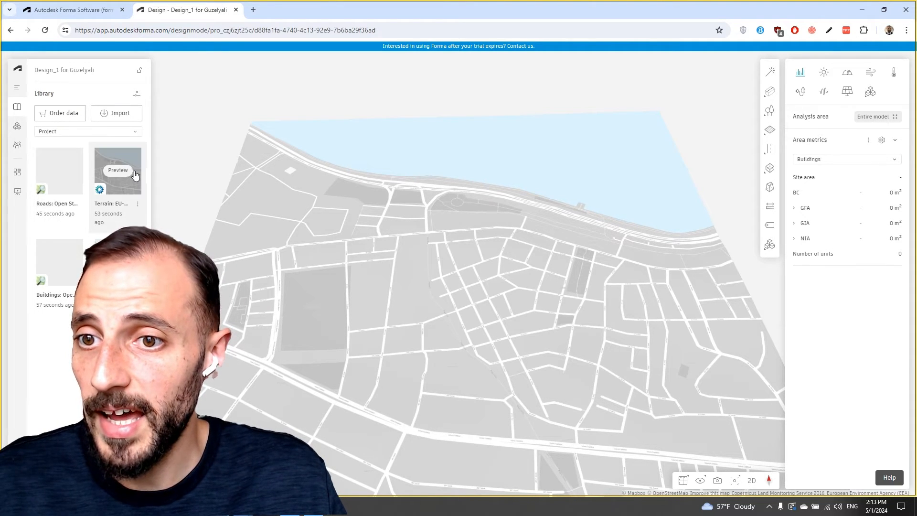
left_click(60, 267)
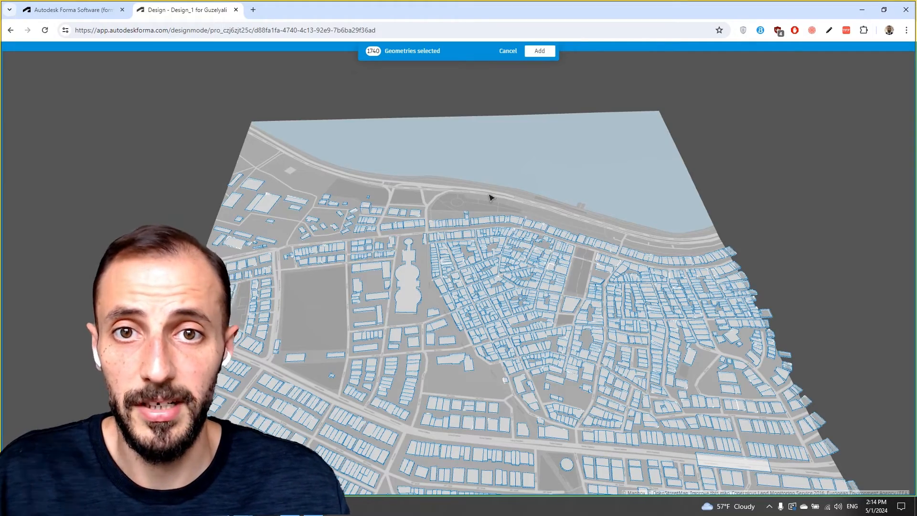
Step: Clear the preview's preselection, reselect all the building geometries across the site, and add them to the base layer
right_click_drag(537, 91, 534, 115)
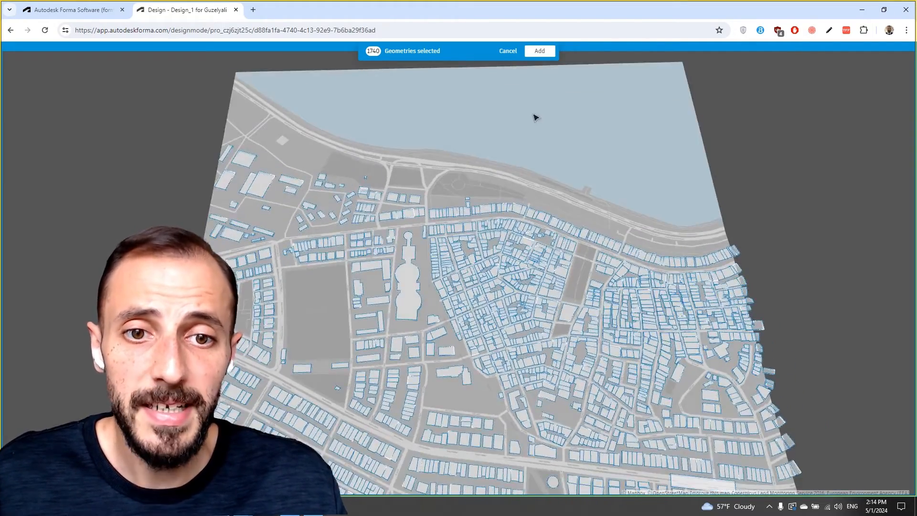
scroll(533, 120, "down", 1)
scroll(536, 125, "up", 1)
scroll(536, 126, "down", 2)
scroll(481, 339, "down", 3)
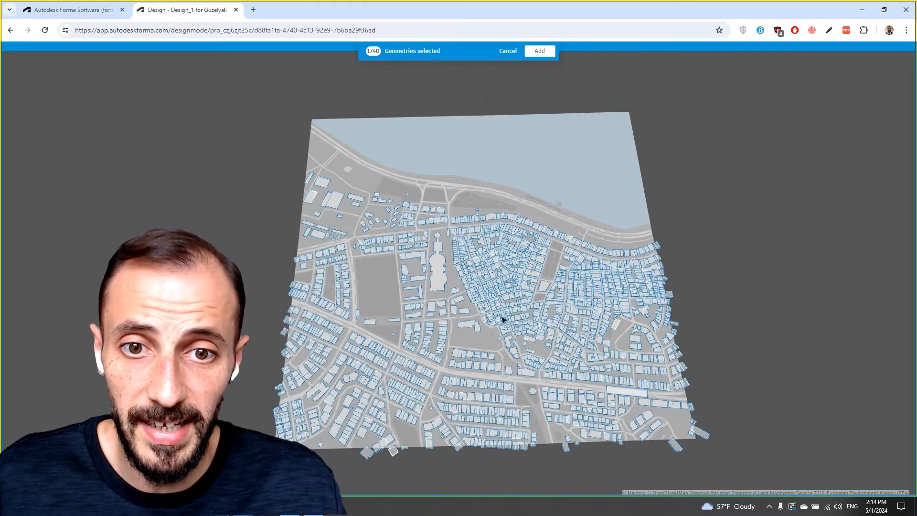
left_click(740, 313)
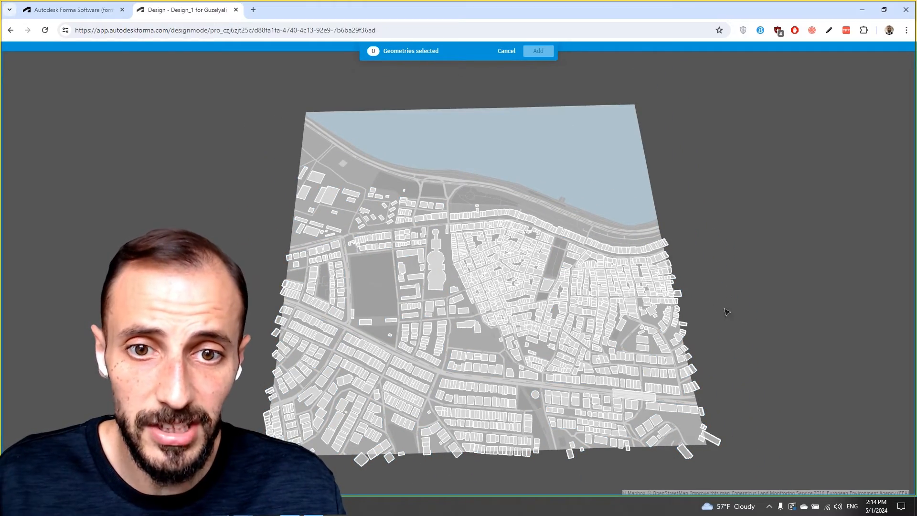
left_click_drag(331, 224, 354, 223)
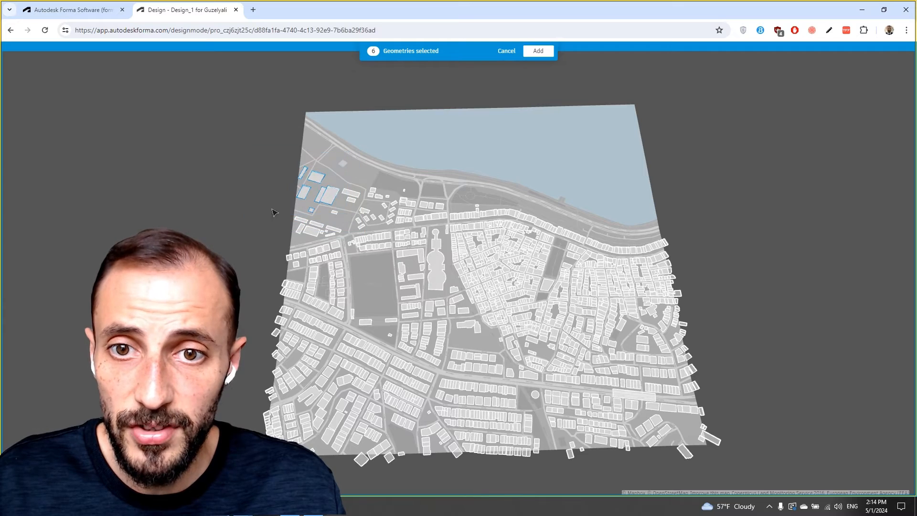
left_click_drag(115, 159, 783, 478)
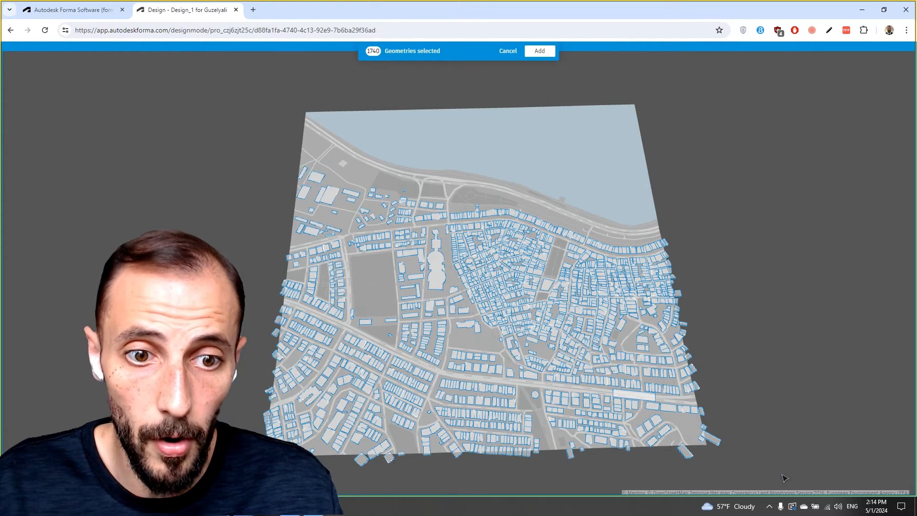
left_click(540, 51)
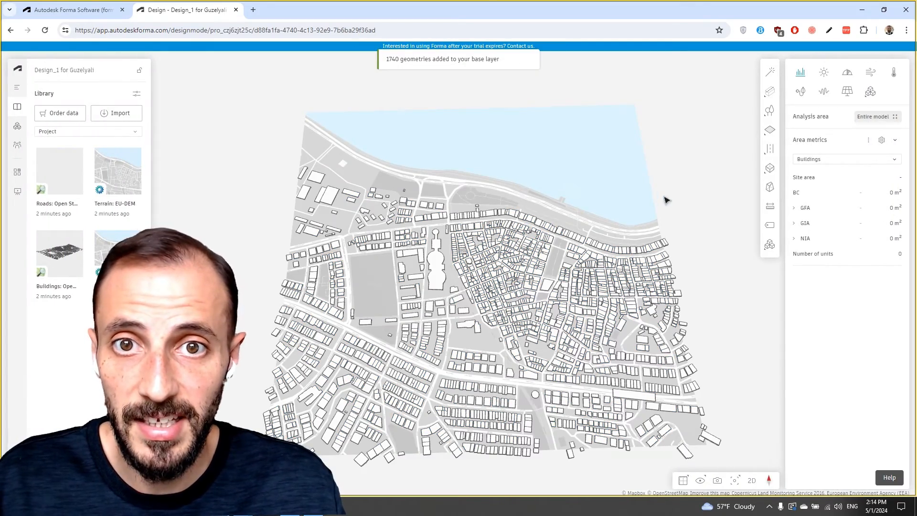
Step: Review the building context around the site, the orderable data sources, and the project's extensions
right_click_drag(680, 196, 621, 184)
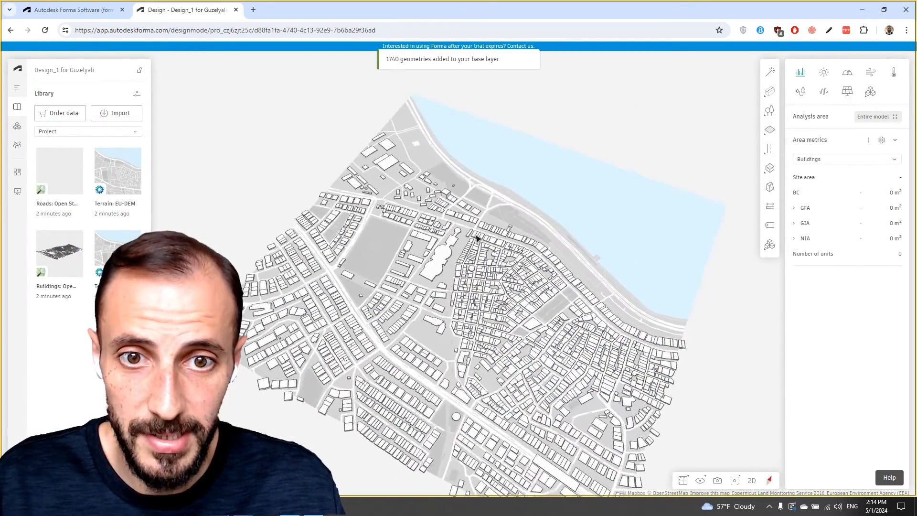
scroll(480, 240, "up", 4)
right_click_drag(460, 262, 484, 251)
right_click_drag(483, 284, 391, 248)
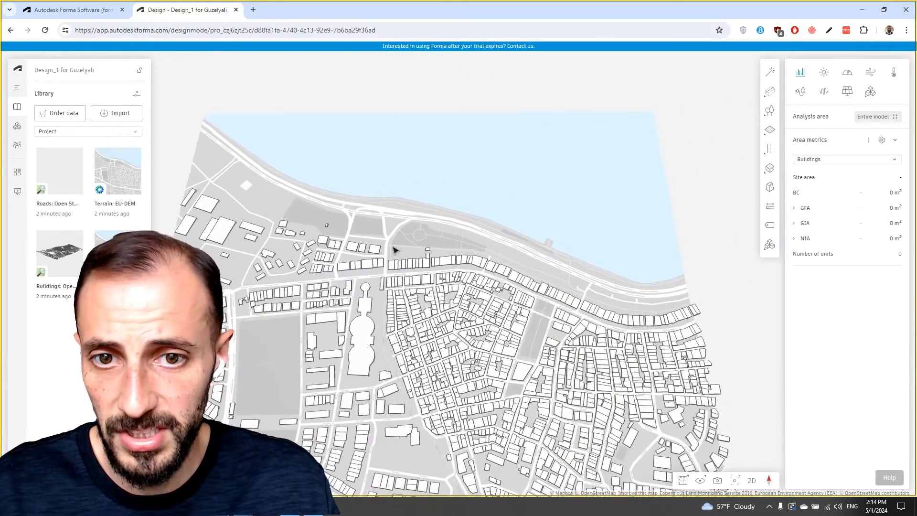
scroll(395, 248, "up", 2)
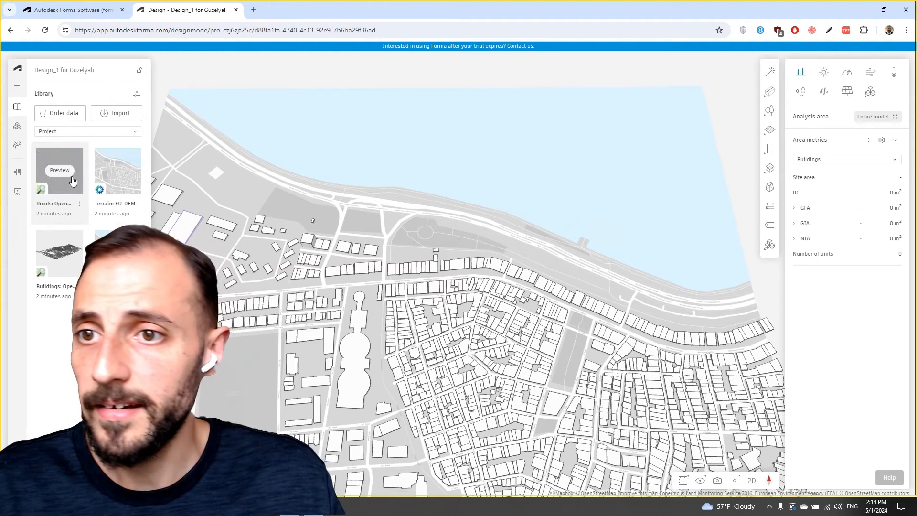
left_click(61, 114)
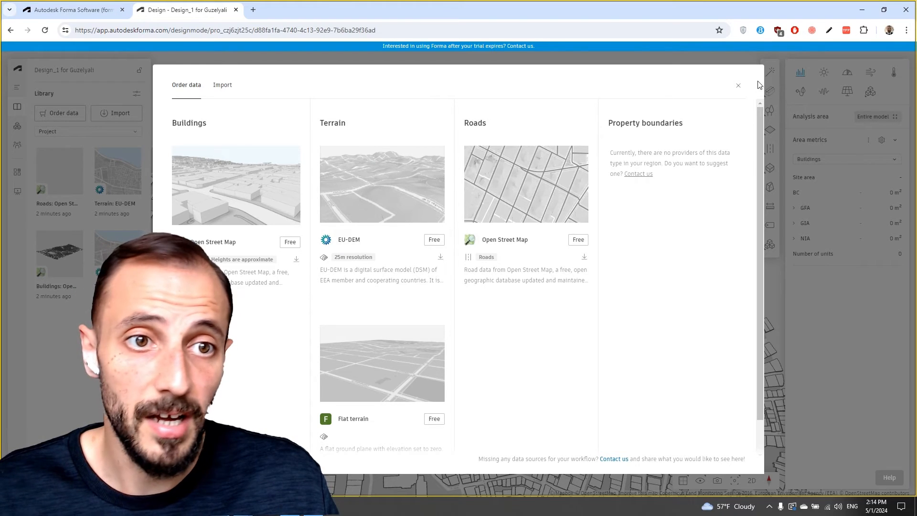
left_click(738, 86)
left_click(17, 126)
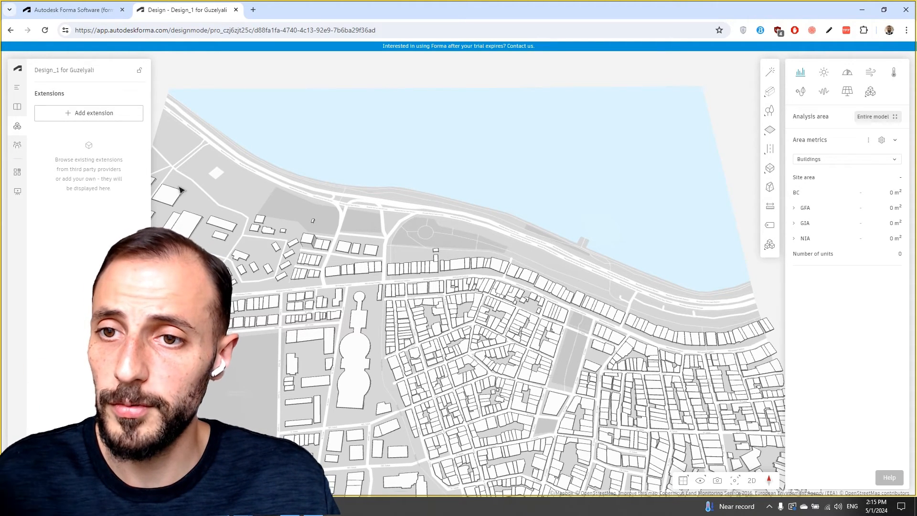
Step: Invite a project member by e-mail with the Collaborator role, and check the access options for that member
left_click(17, 148)
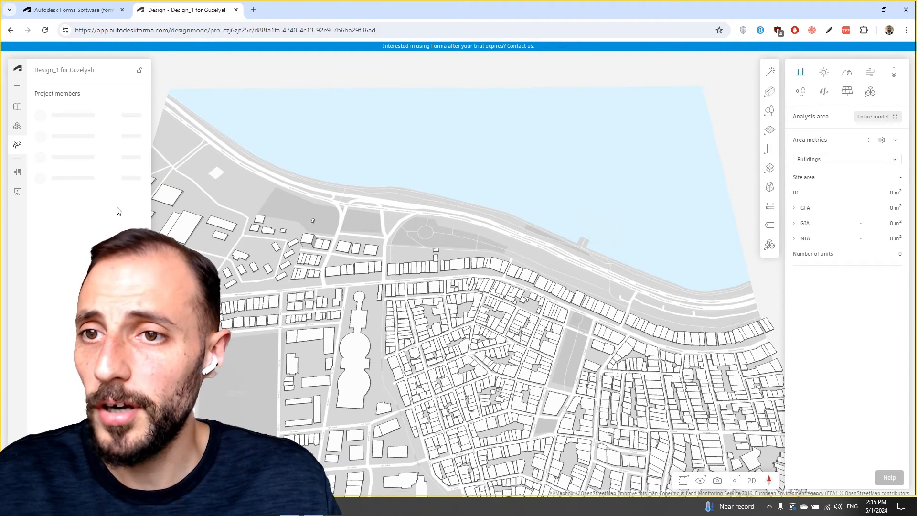
left_click(139, 94)
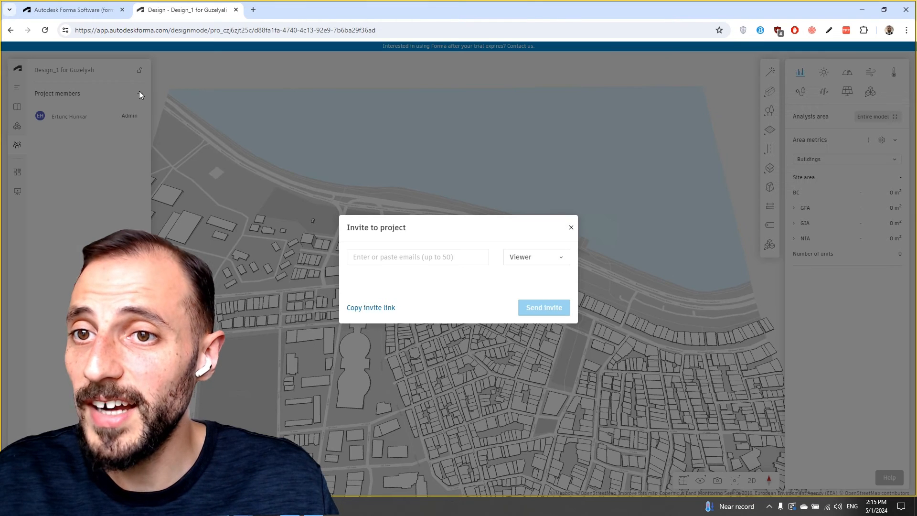
left_click(394, 258)
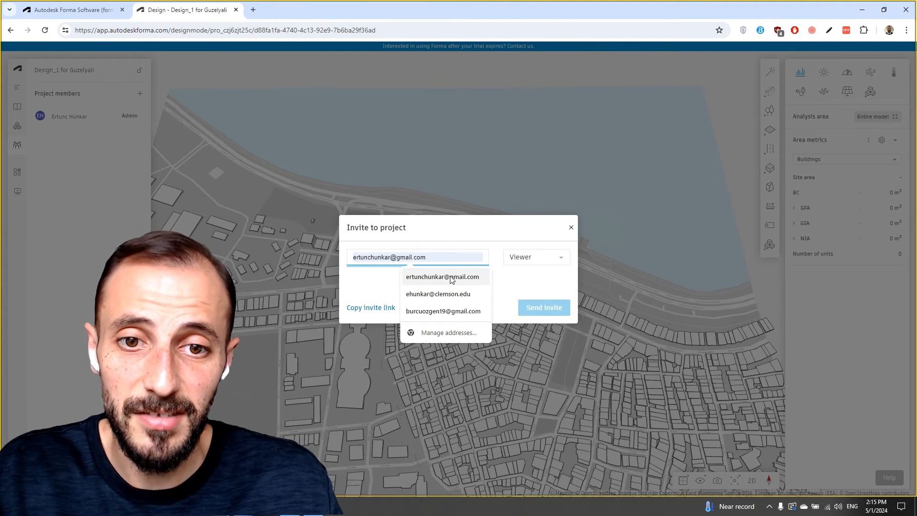
left_click(452, 273)
left_click(555, 264)
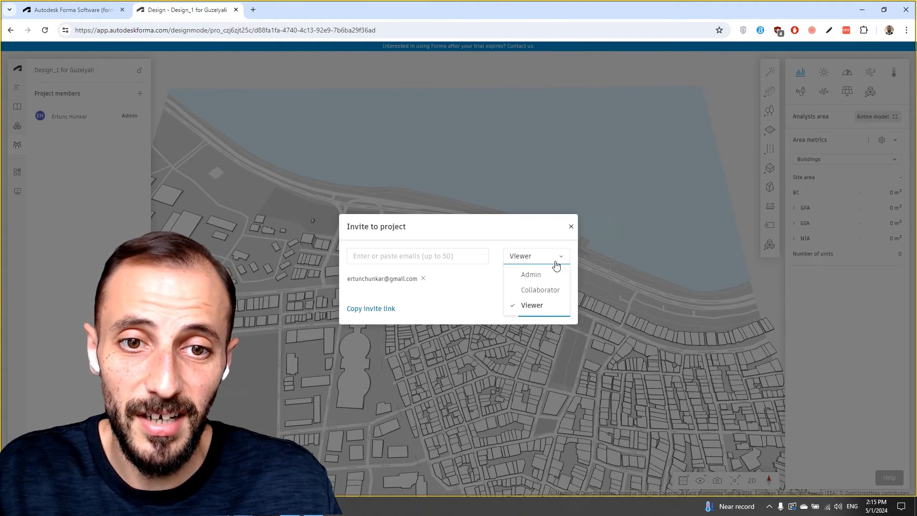
left_click(540, 290)
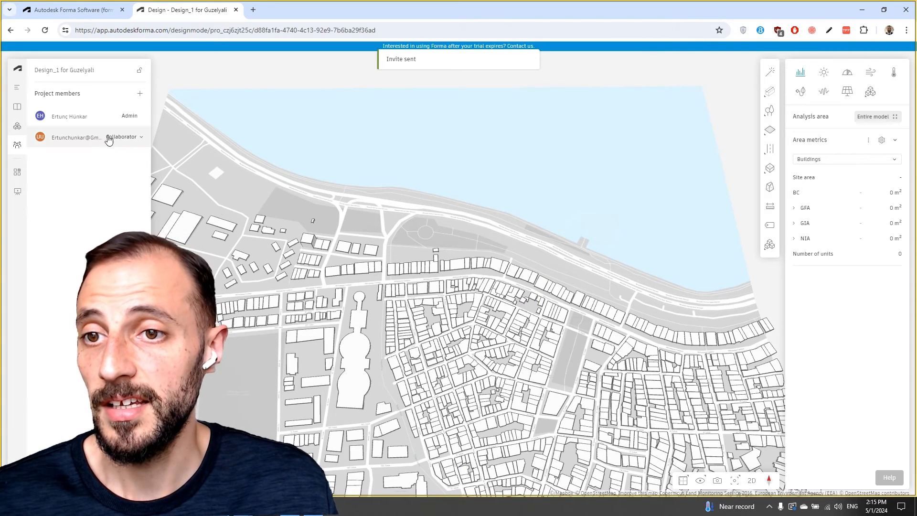
left_click(132, 140)
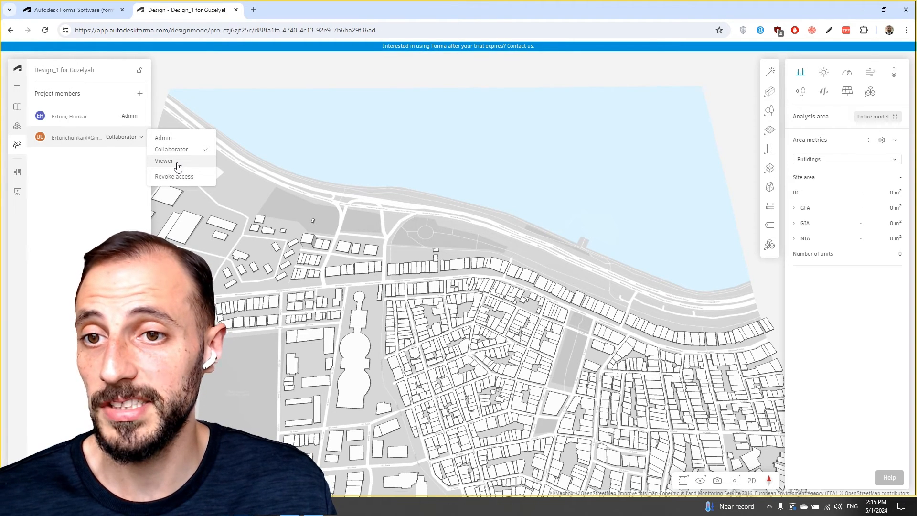
left_click(53, 216)
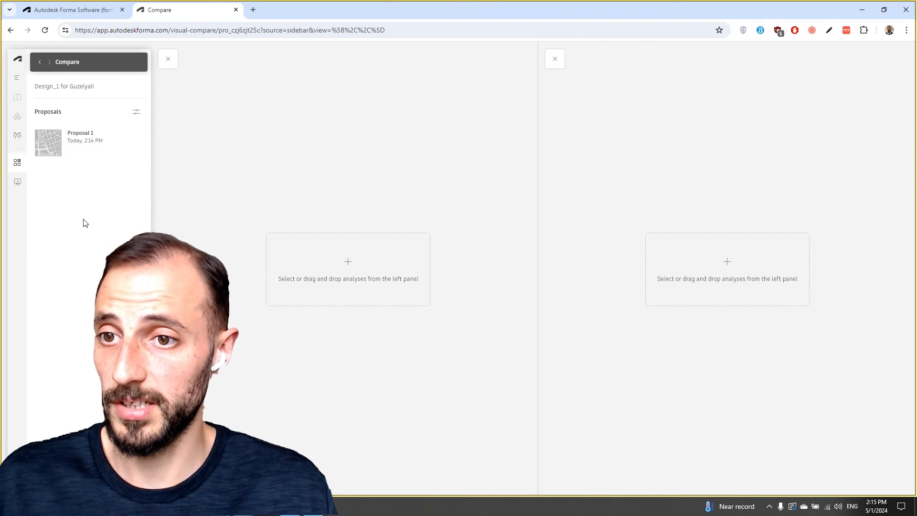
Step: Look at the project's board canvas and return to the design proposals
left_click(18, 190)
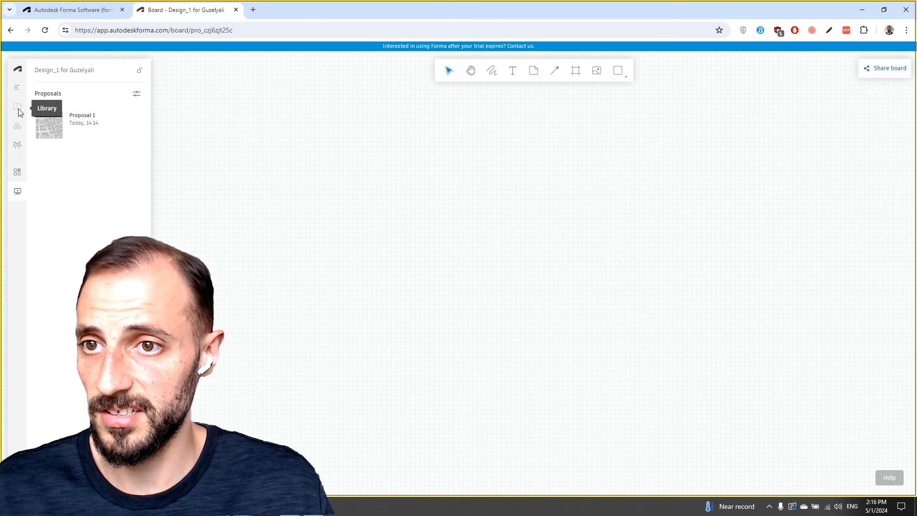
left_click(17, 91)
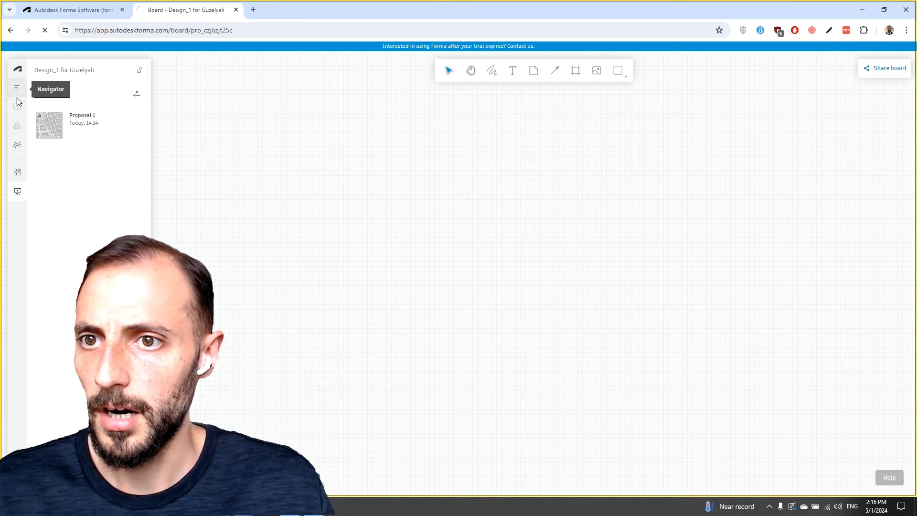